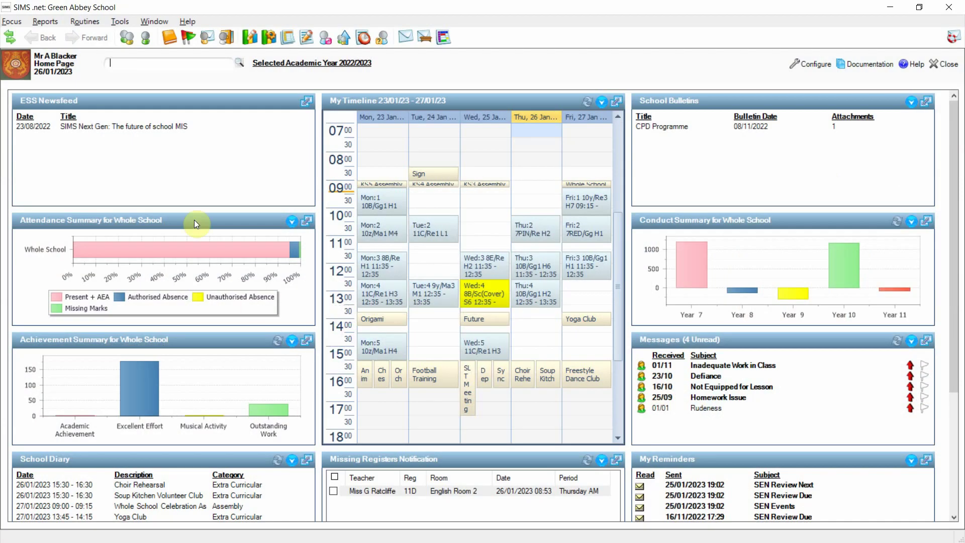
- Open the Reports menu to reveal the Student List reports
click(45, 22)
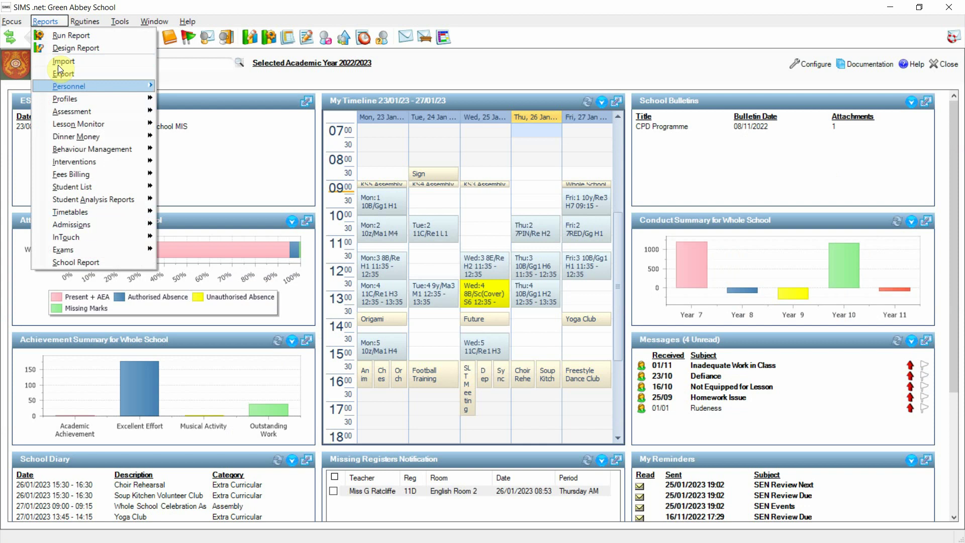
mouse_move(73, 187)
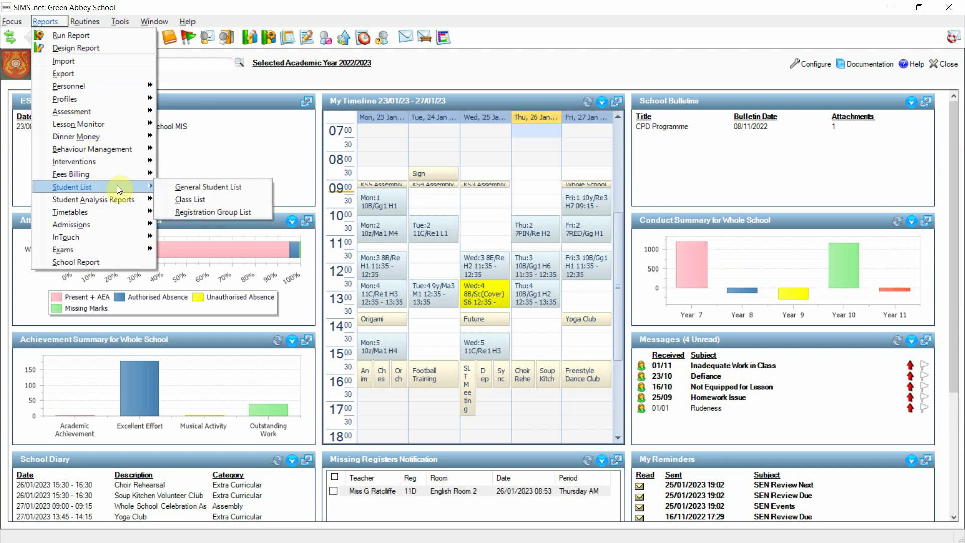
- Open General Student List and add the More Able column from the Special Need data area
click(266, 193)
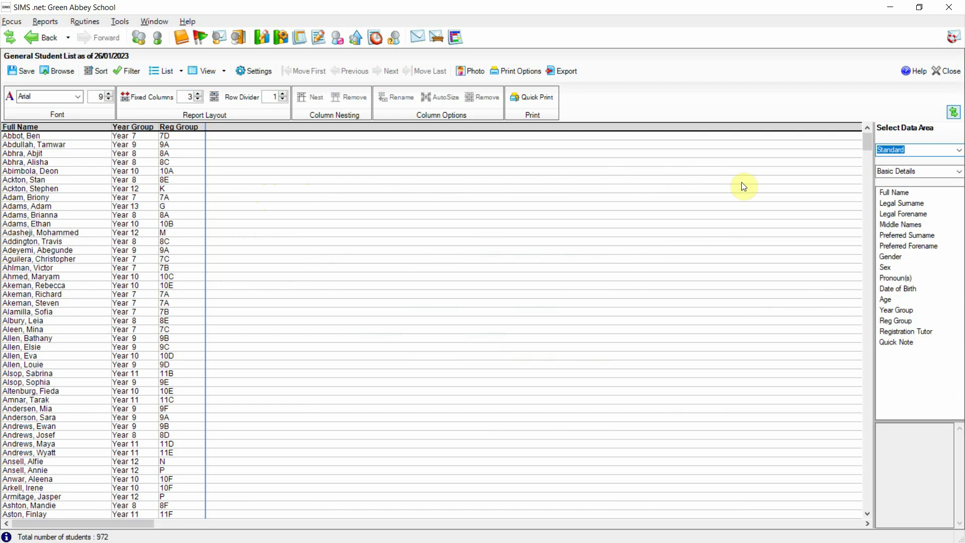
click(951, 173)
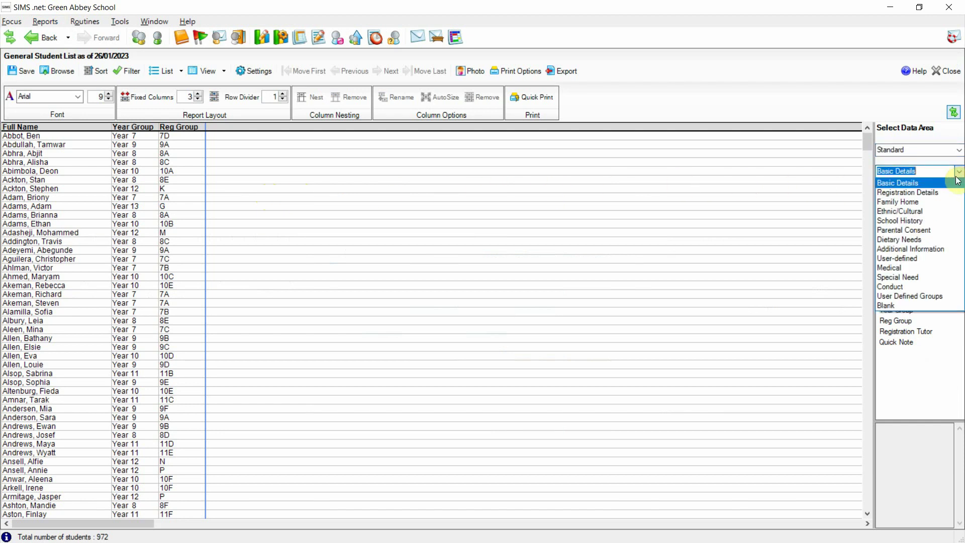
click(928, 277)
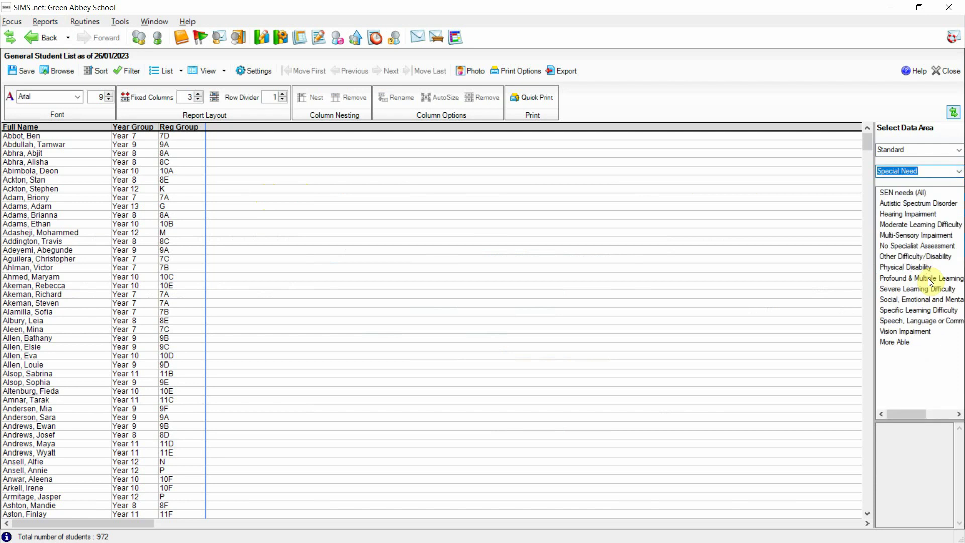
click(923, 344)
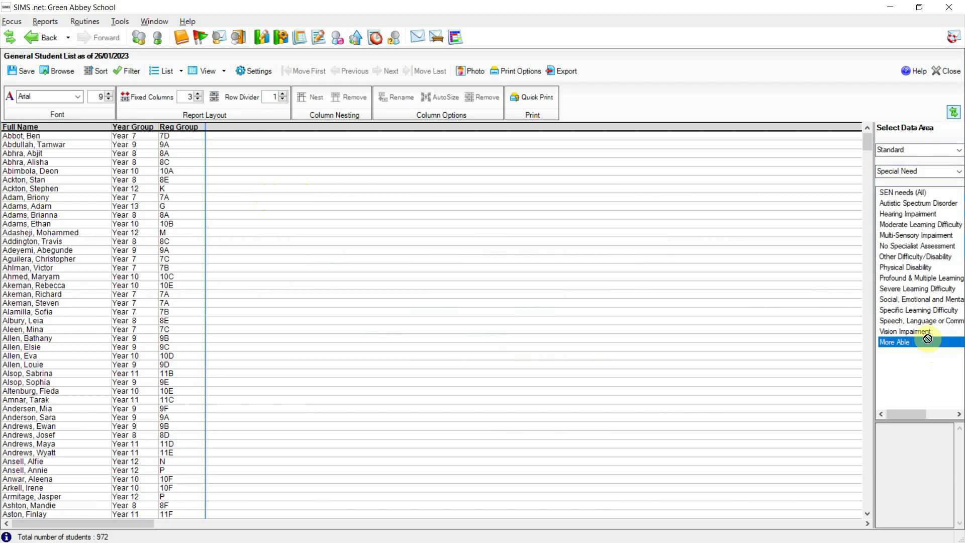
drag(934, 344, 394, 205)
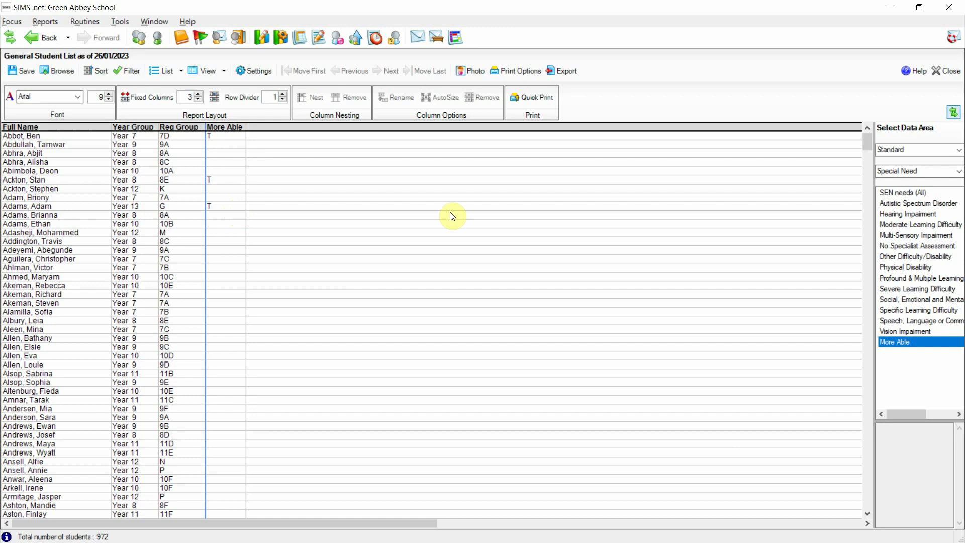
- Add the Service Children in Education column from the Additional Information data area
click(958, 173)
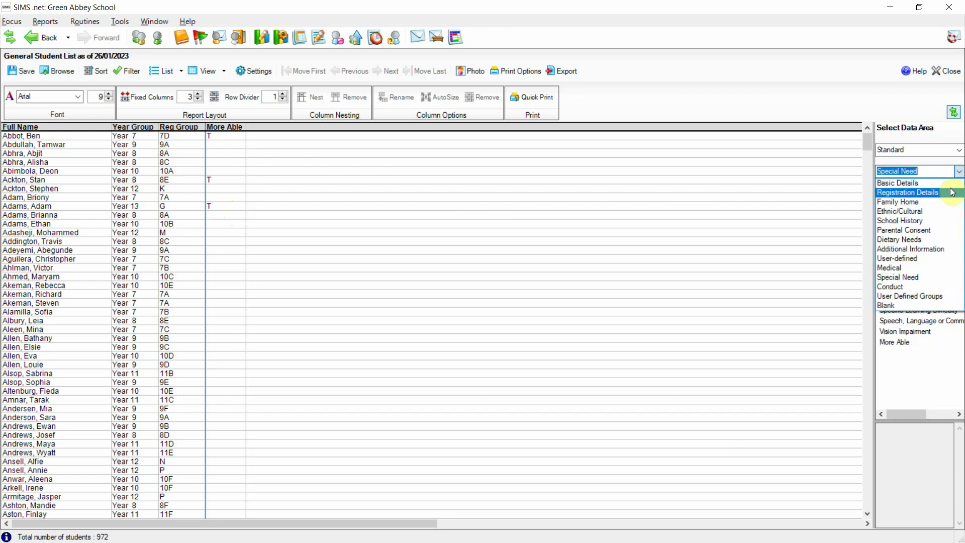
click(939, 250)
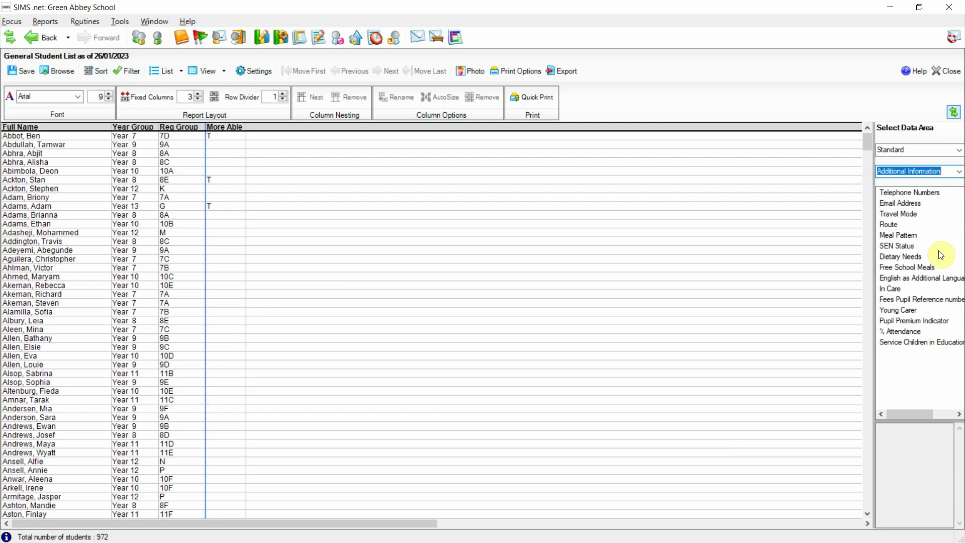
click(890, 345)
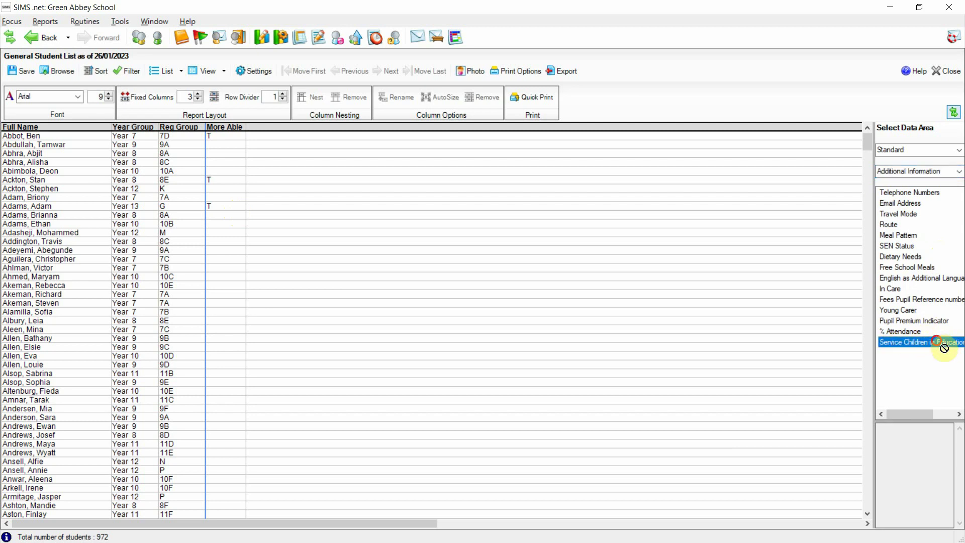
drag(945, 347, 352, 205)
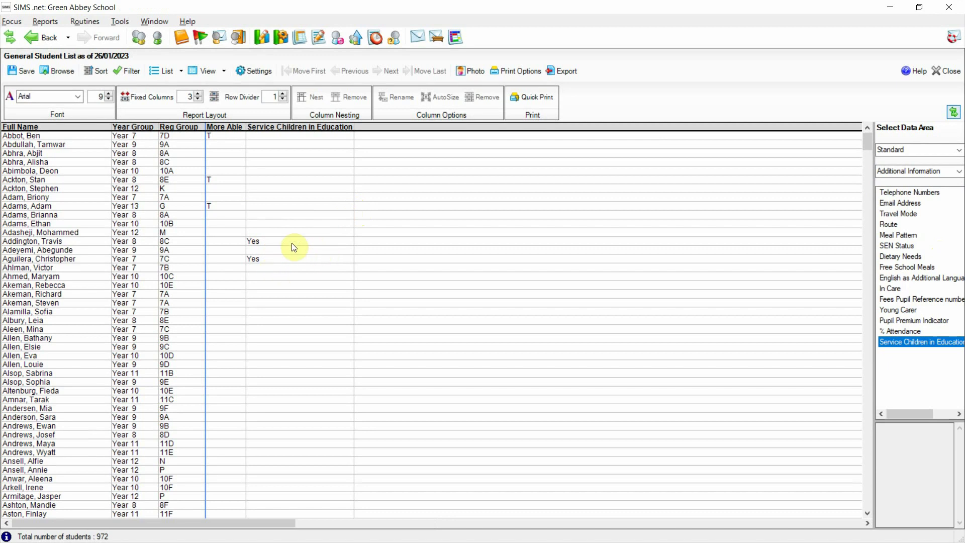
- Filter the student list to students whose More Able field is True
click(130, 72)
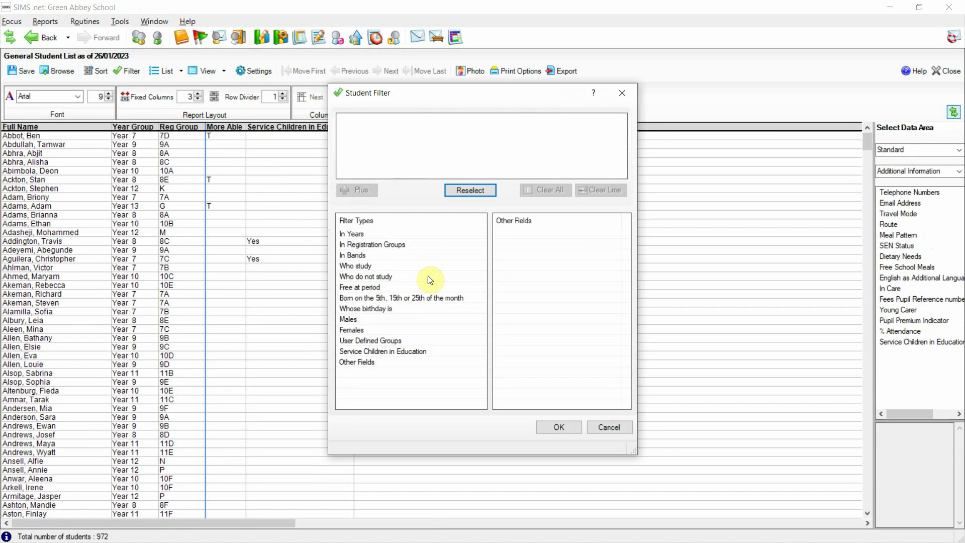
click(432, 367)
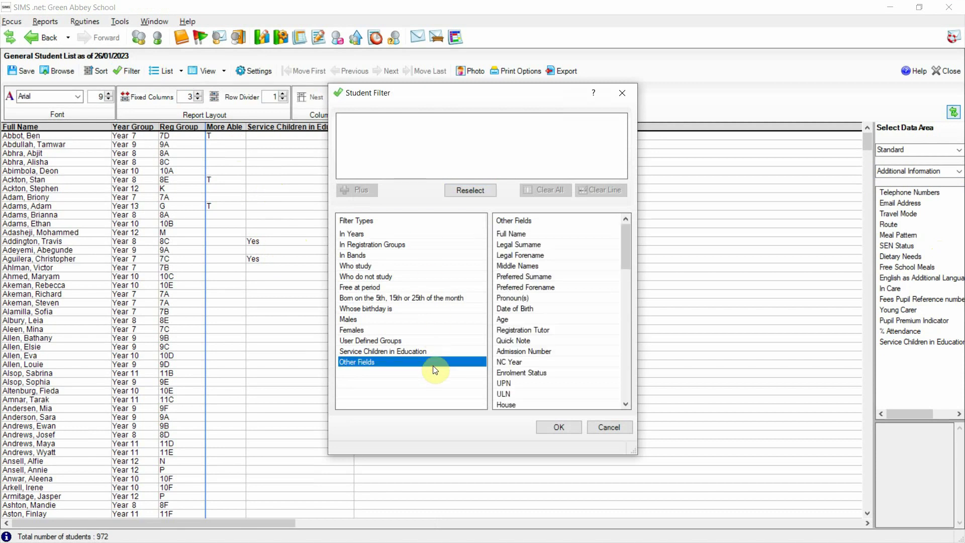
drag(625, 254, 627, 369)
double_click(539, 340)
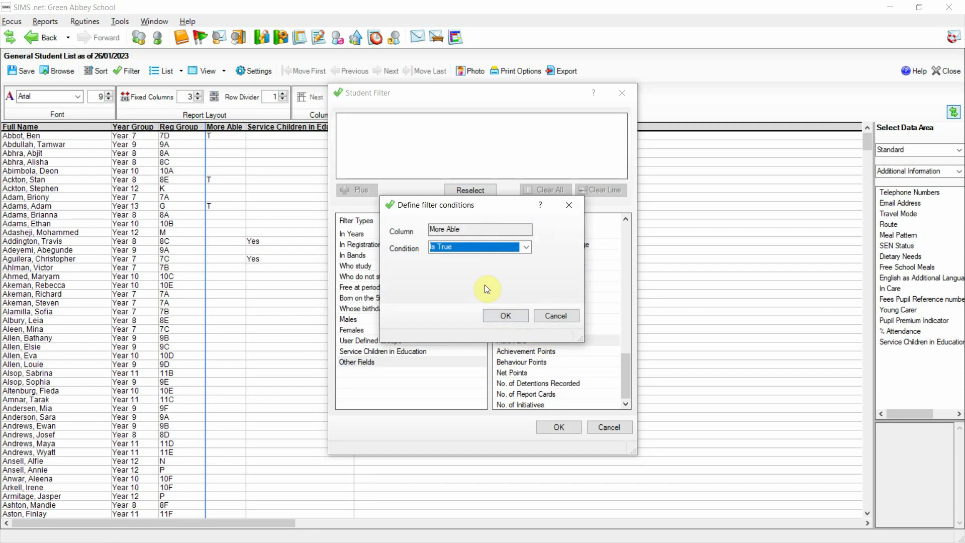
click(499, 316)
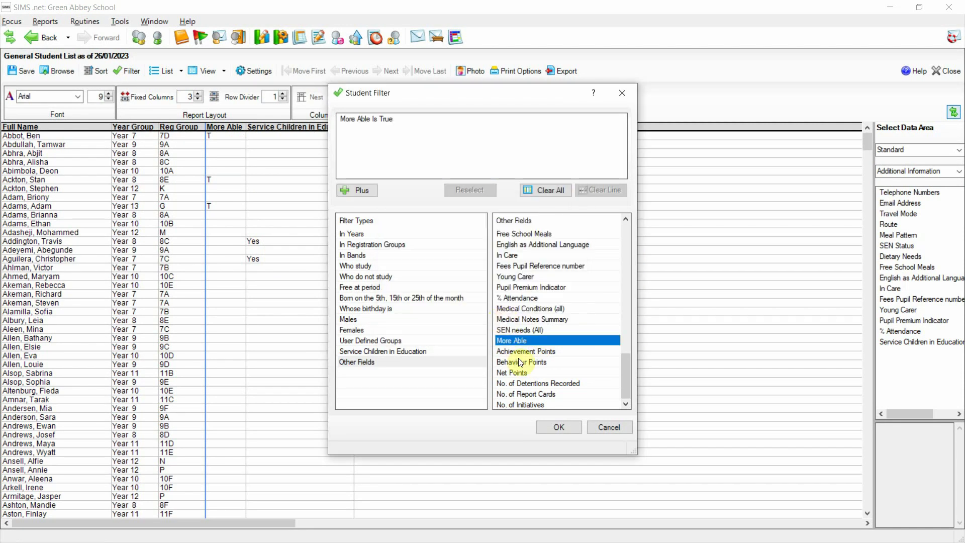
click(554, 428)
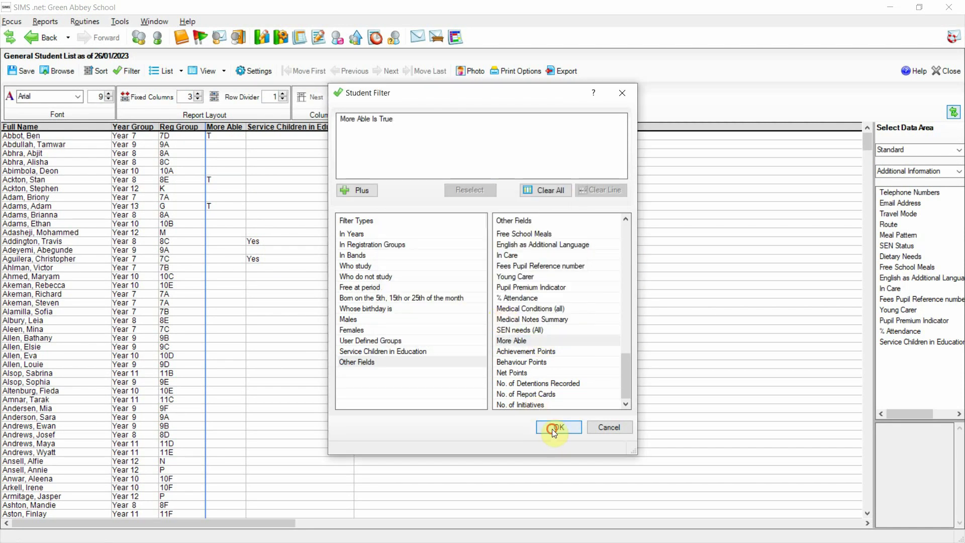